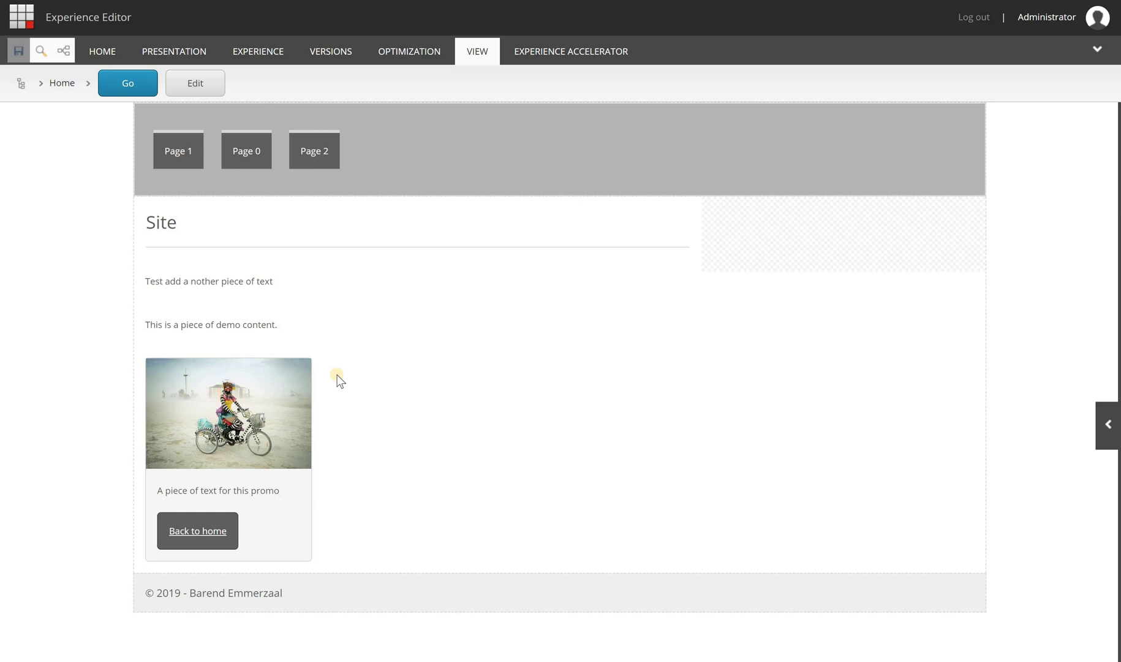
# Select the Promo component with the cyclist image on the Home page.
pyautogui.click(311, 503)
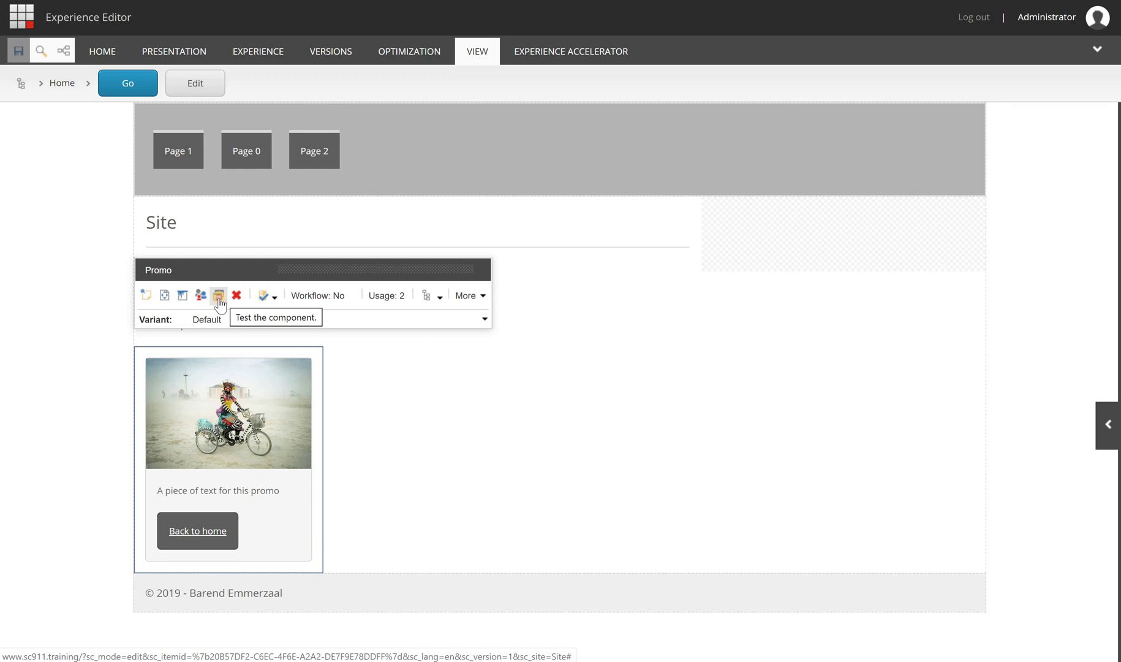
# Add a 'Variant B' test variation to the Promo component using the 'Promo personalized' content item.
pyautogui.click(219, 296)
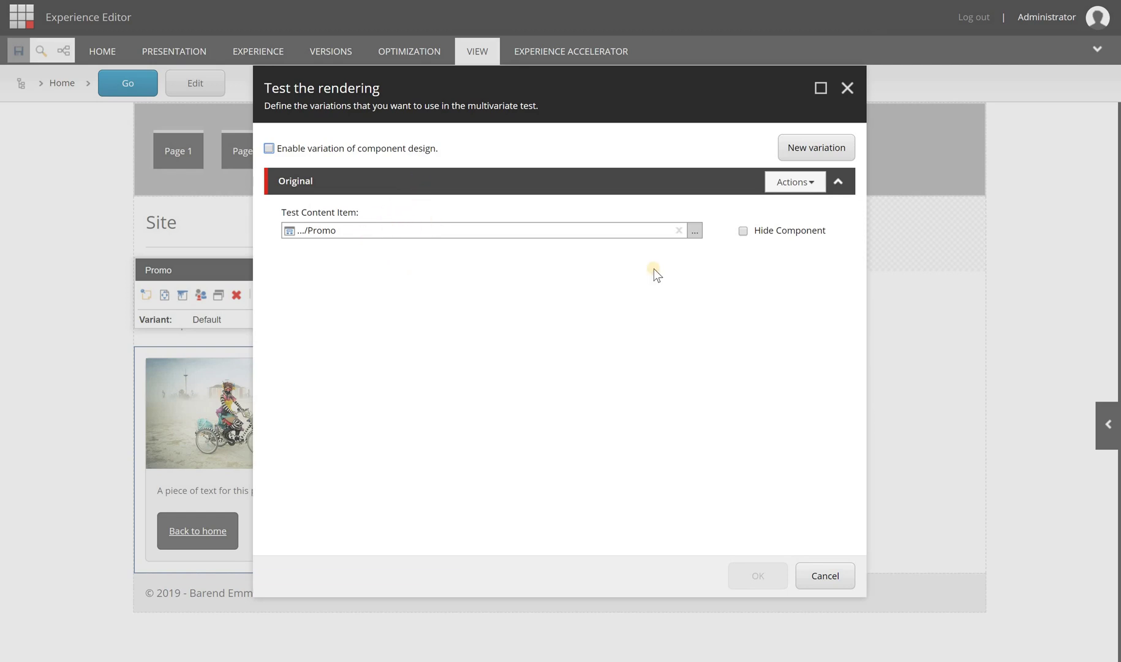
pyautogui.click(817, 150)
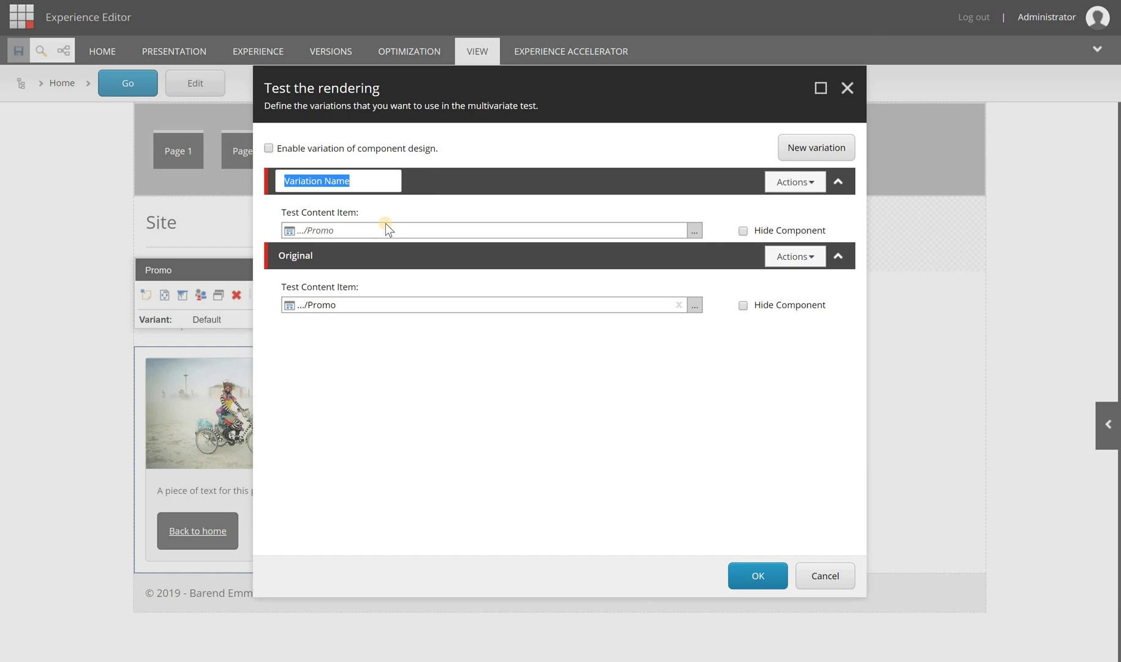
pyautogui.write('Variant B')
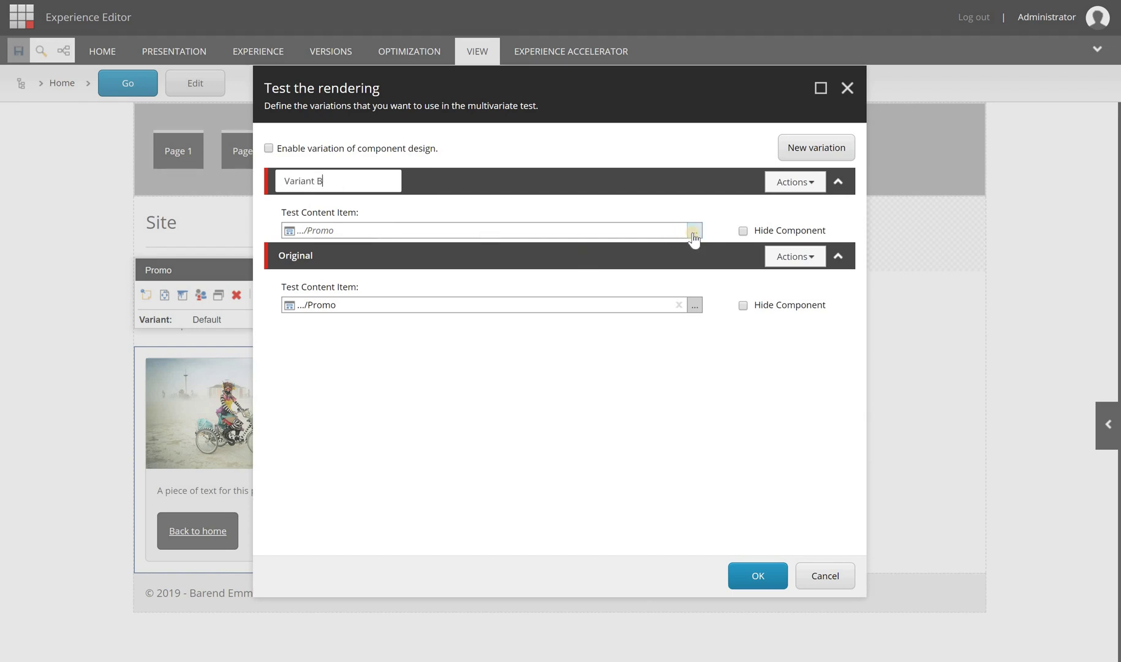
pyautogui.click(694, 231)
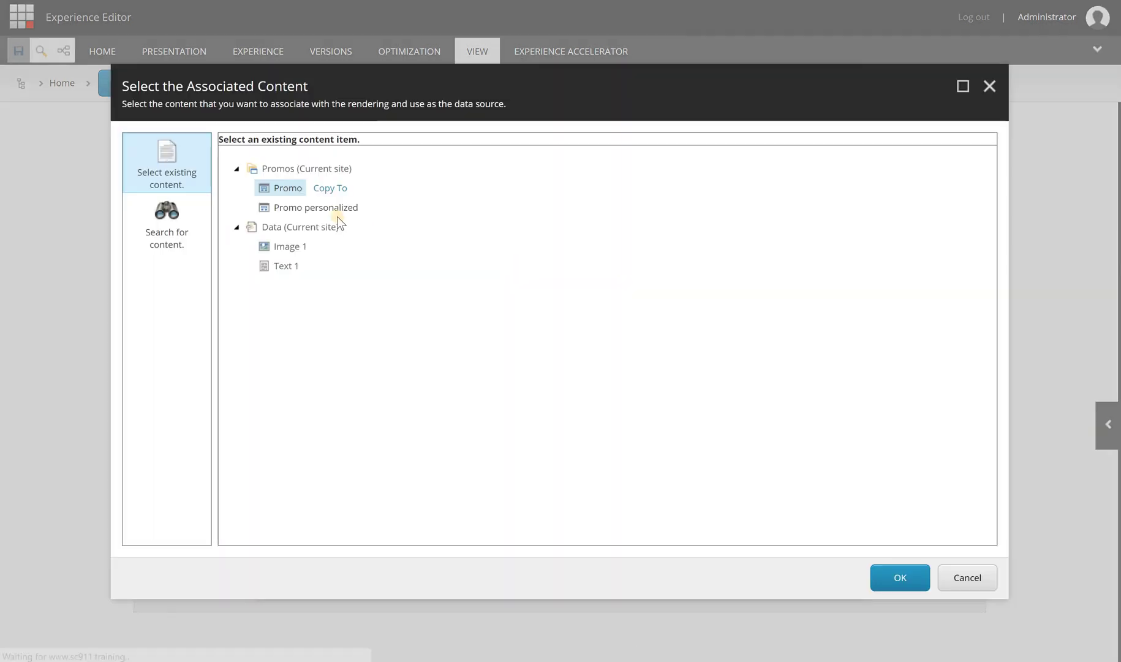
pyautogui.click(331, 209)
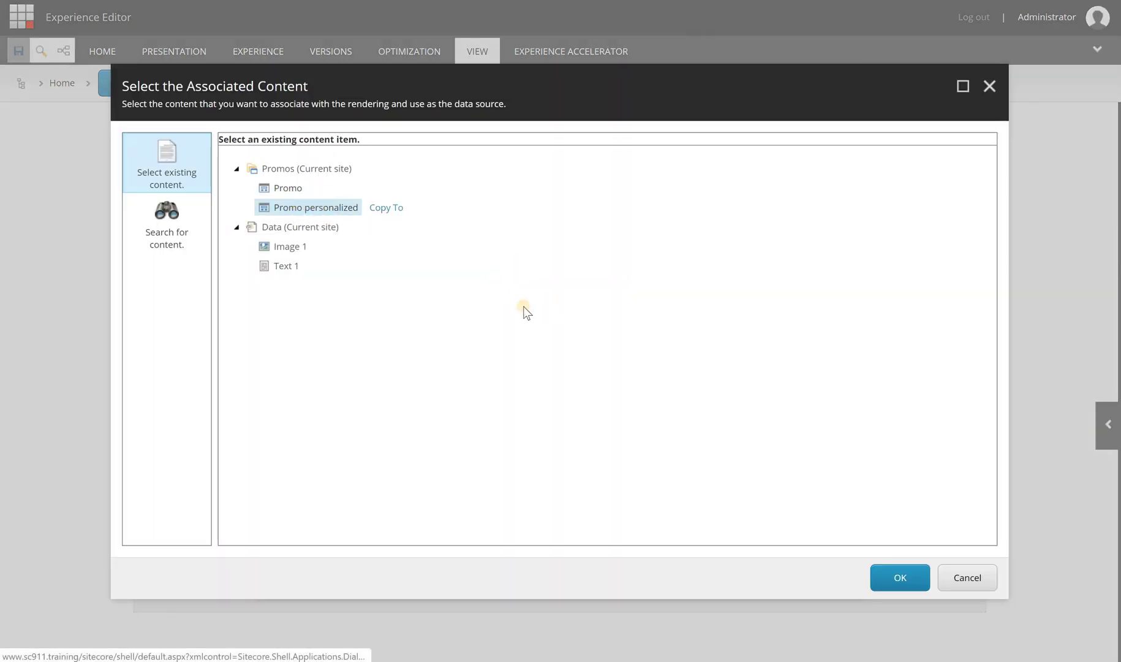
pyautogui.click(898, 577)
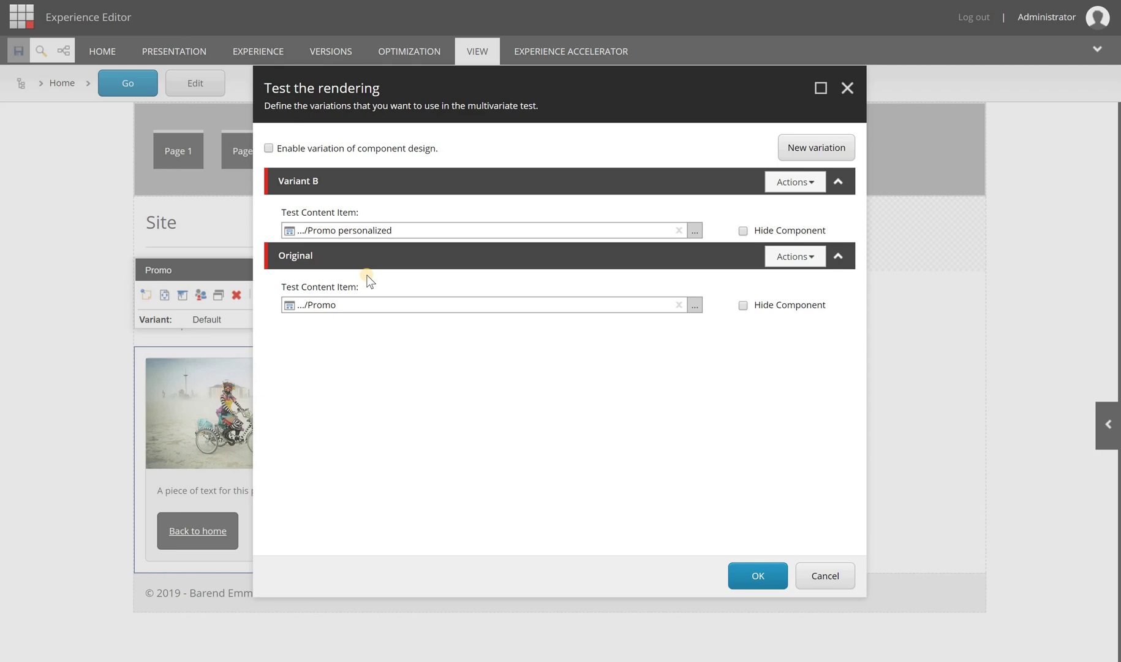
pyautogui.click(741, 577)
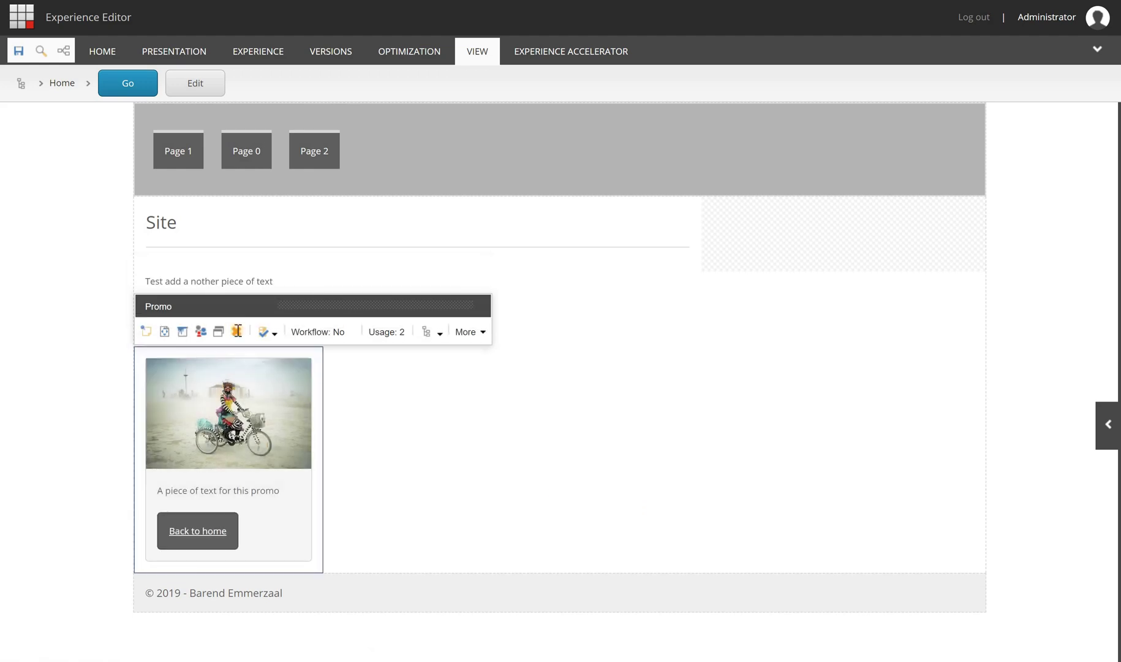
# Save the Home page and expand the notifications to show the test-in-draft messages.
pyautogui.click(18, 51)
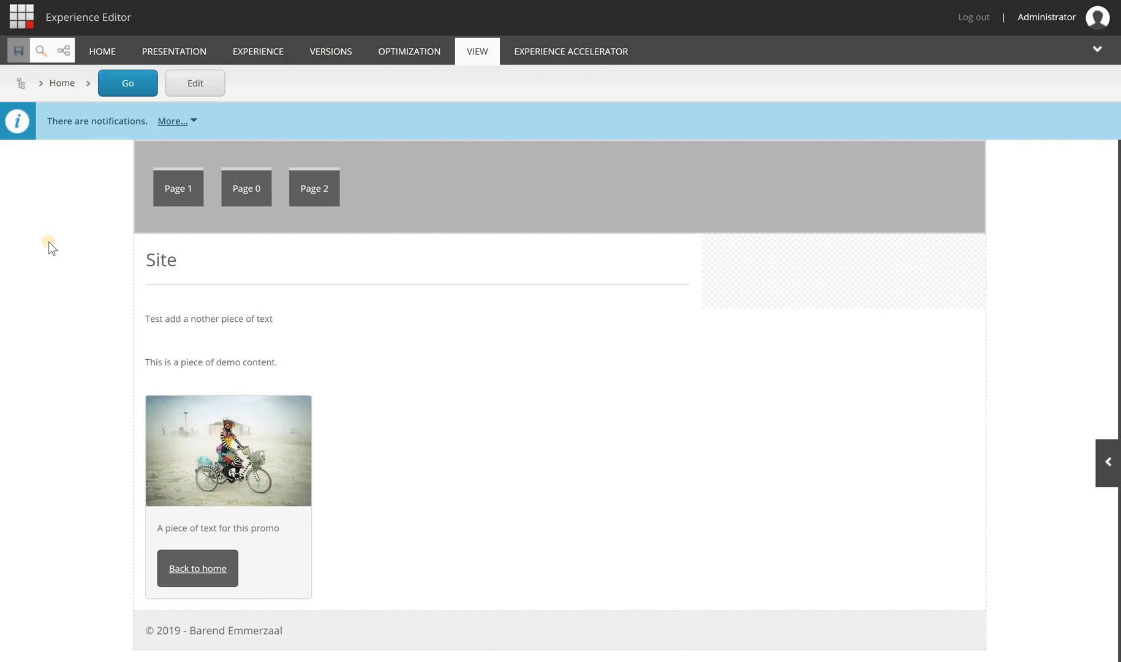
pyautogui.click(187, 123)
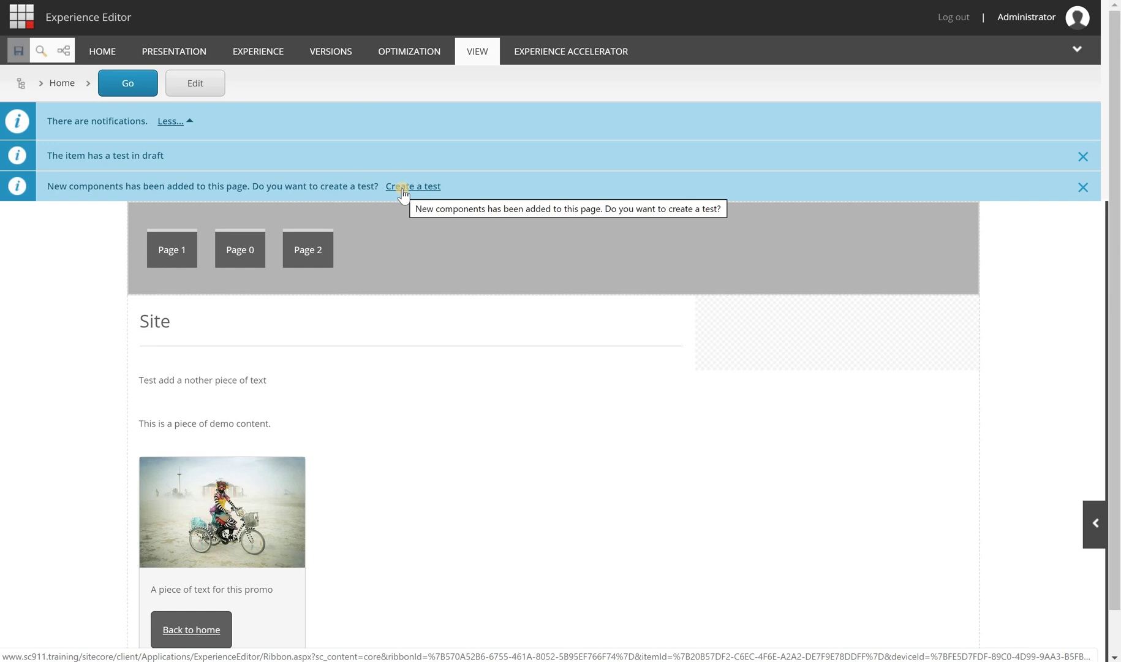
# Create a test for the new components and preview the Component Original experience.
pyautogui.click(403, 190)
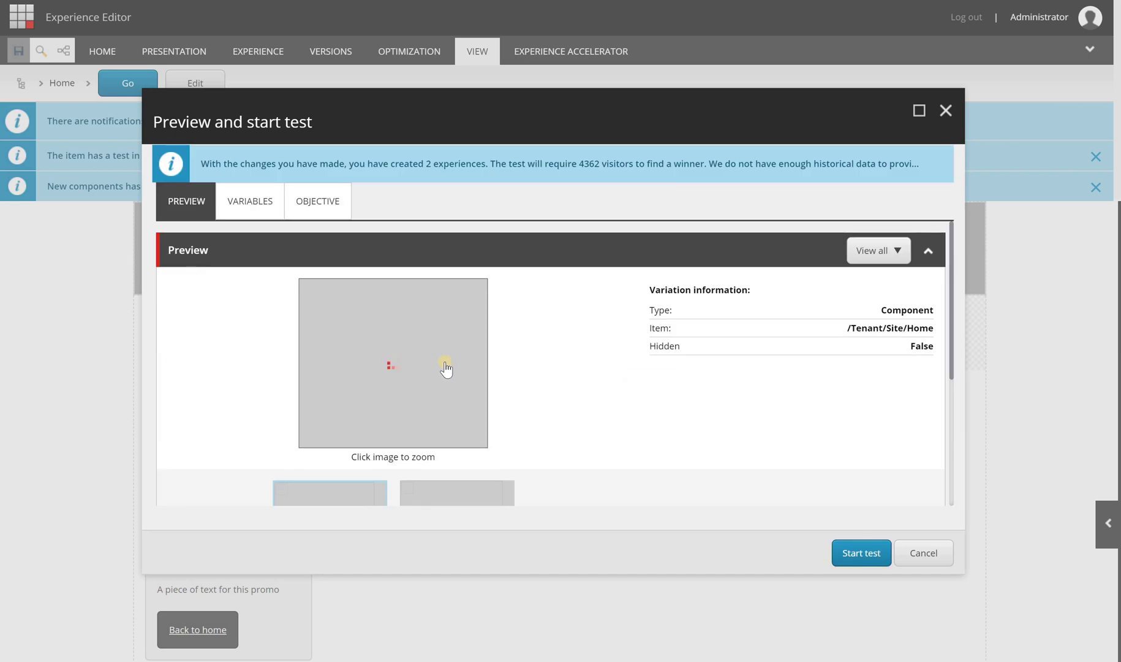
pyautogui.scroll(-2, 459, 403)
pyautogui.click(459, 402)
pyautogui.scroll(2, 459, 402)
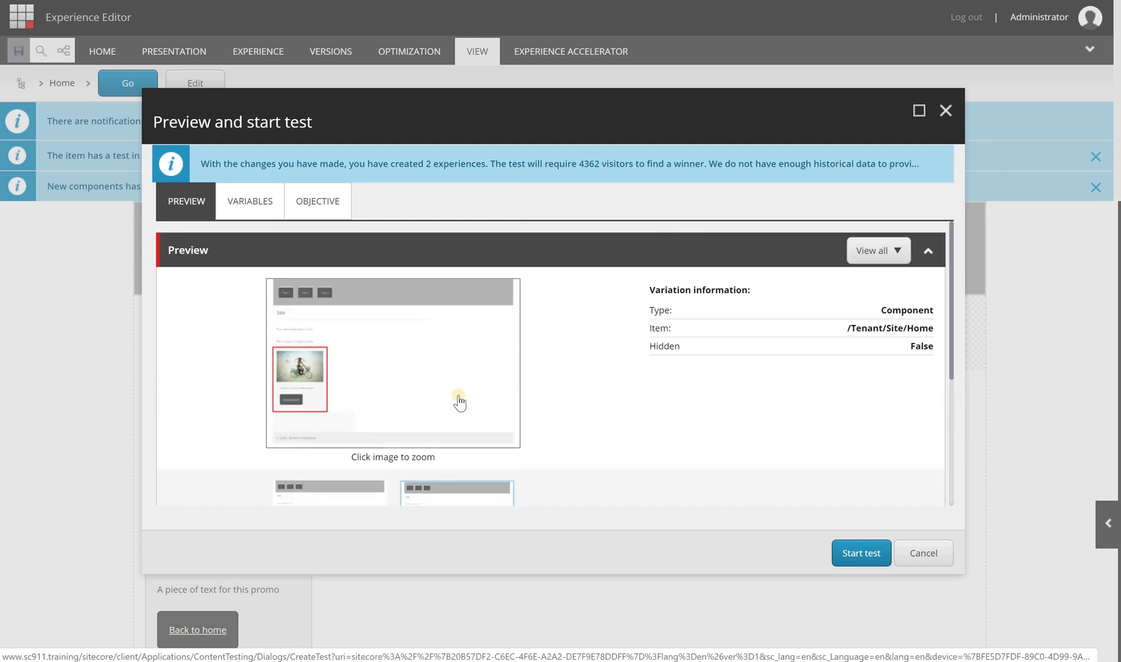
pyautogui.scroll(-3, 459, 403)
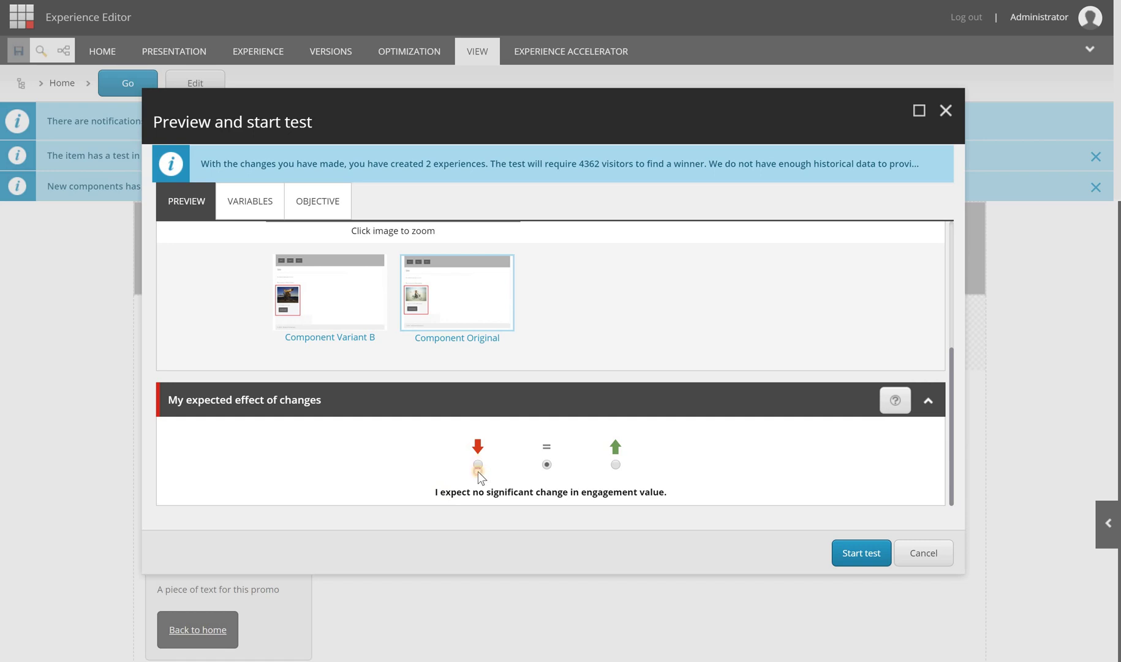
# Set the expected effect to '=' (no significant change in engagement).
pyautogui.click(478, 464)
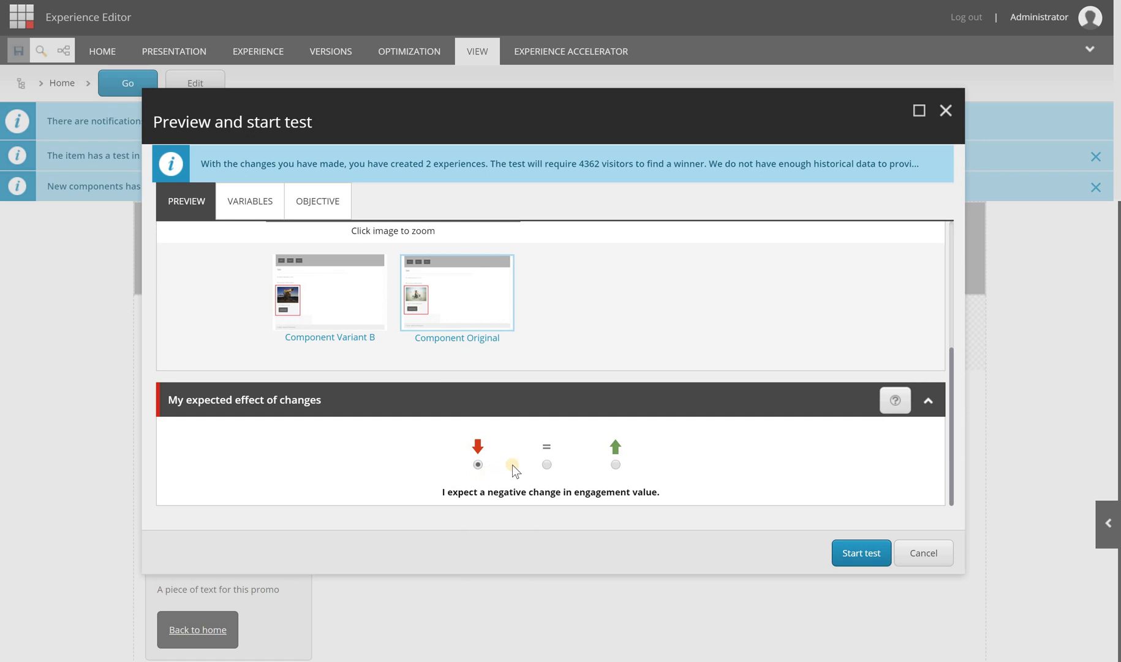
pyautogui.click(546, 463)
pyautogui.click(616, 465)
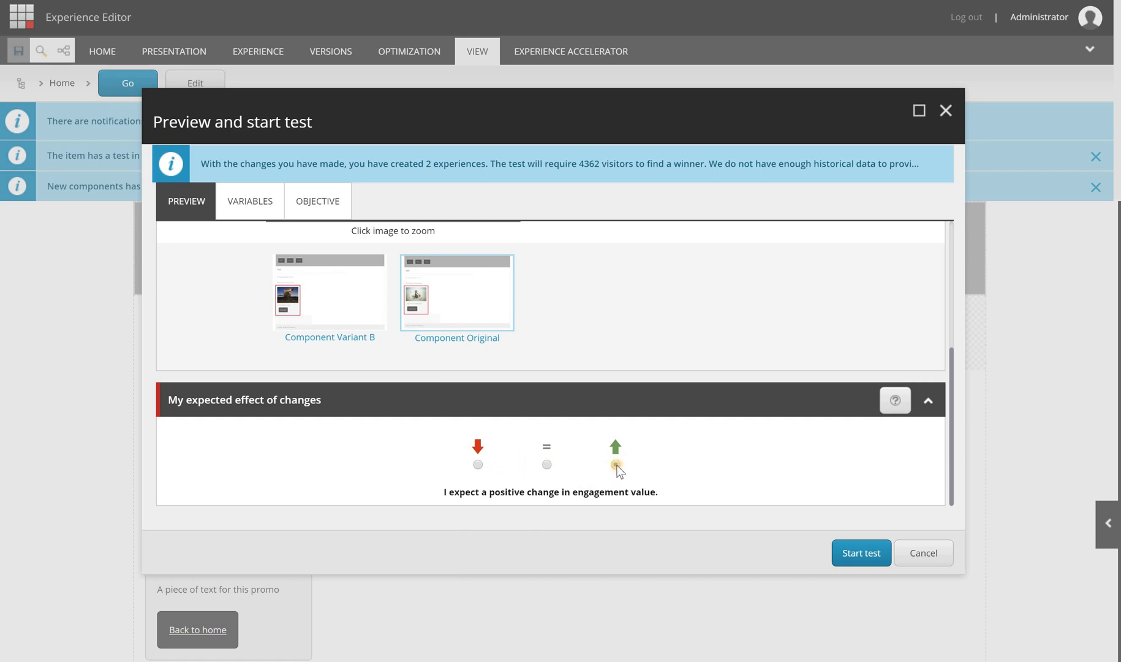
pyautogui.click(546, 464)
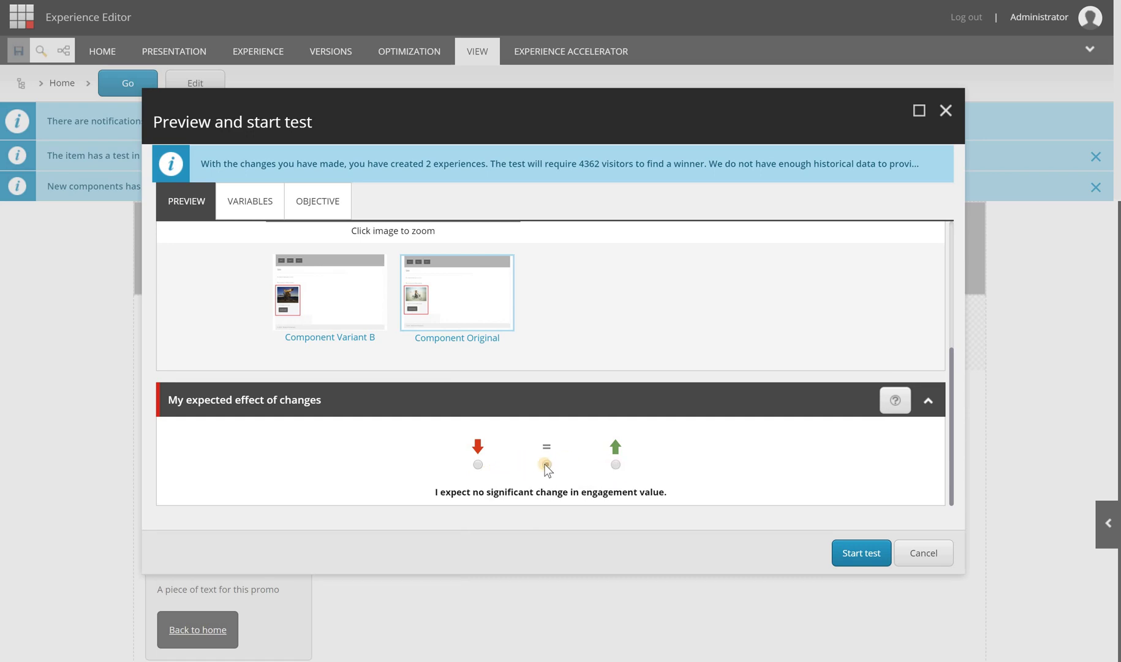
pyautogui.scroll(5, 438, 395)
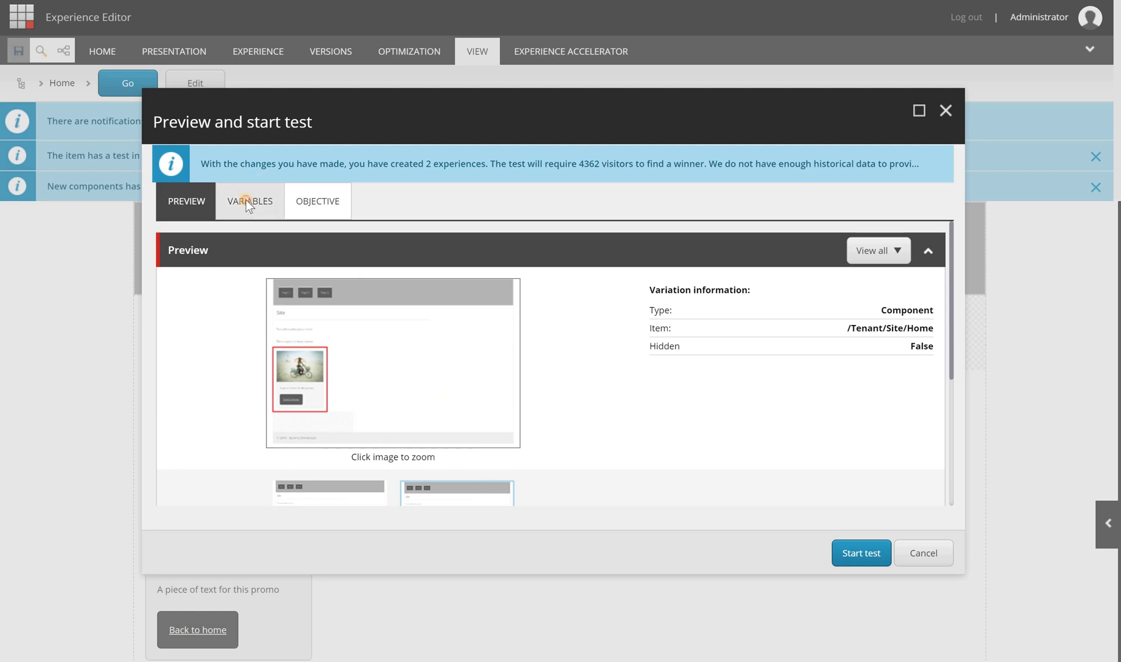
# Review the test variables: Promo with 2 variations, 100% of visitors exposed, 95% confidence.
pyautogui.click(245, 200)
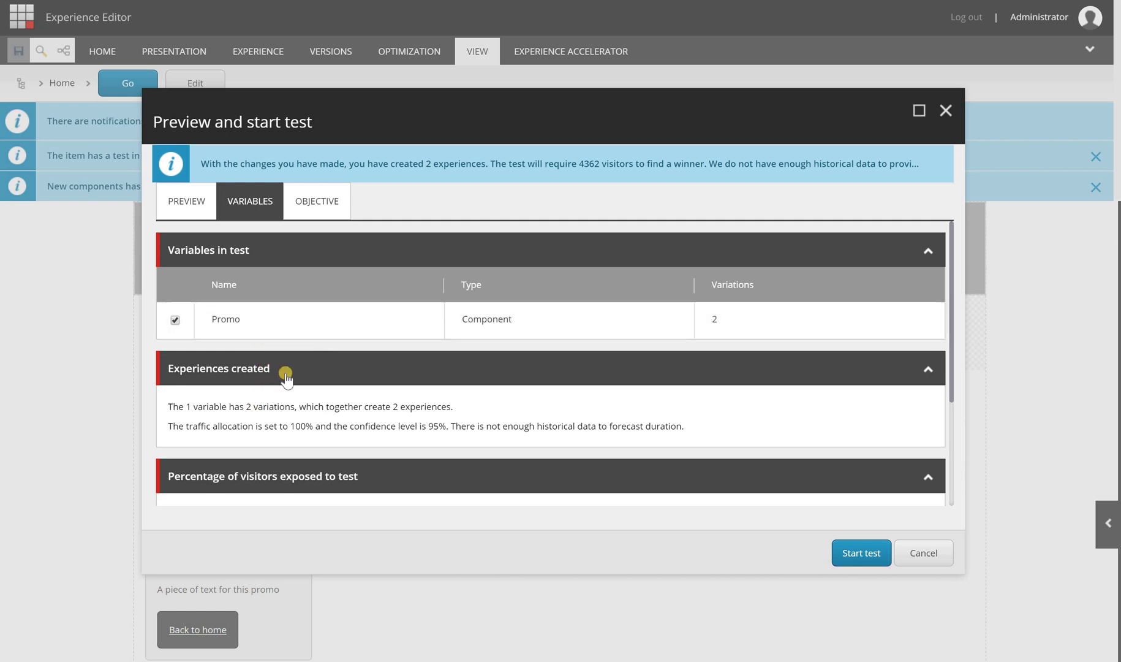
pyautogui.scroll(-3, 285, 372)
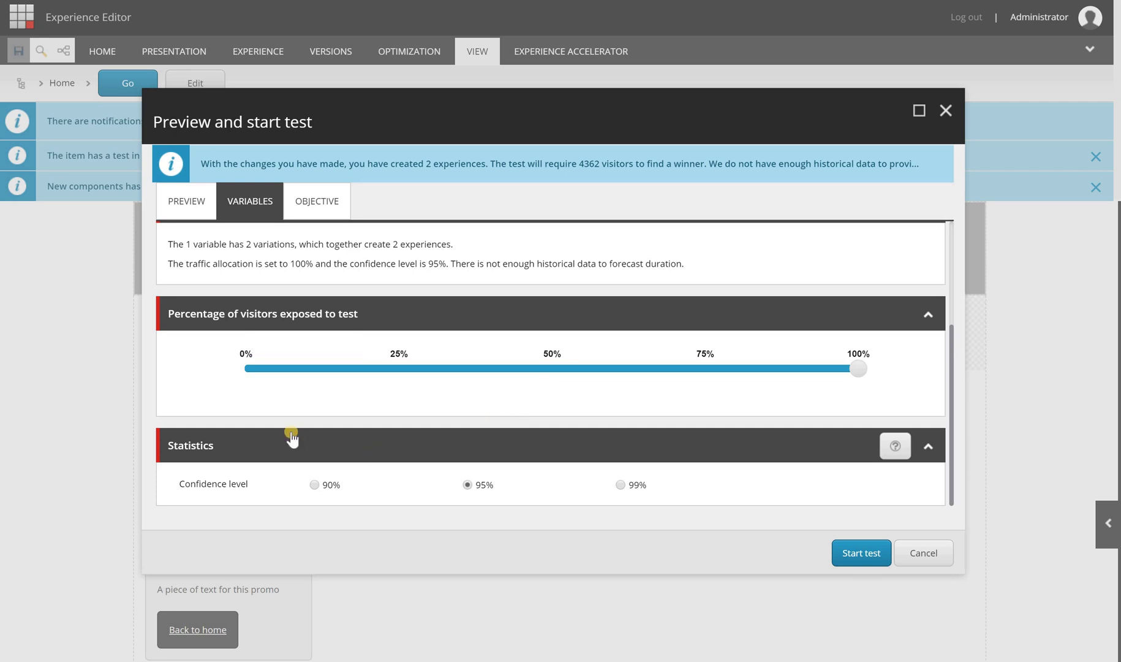
pyautogui.scroll(3, 306, 419)
# Review the objective settings, keeping Trailing Value/Visit, automatic winner selection and a 7–90 day duration.
pyautogui.click(322, 209)
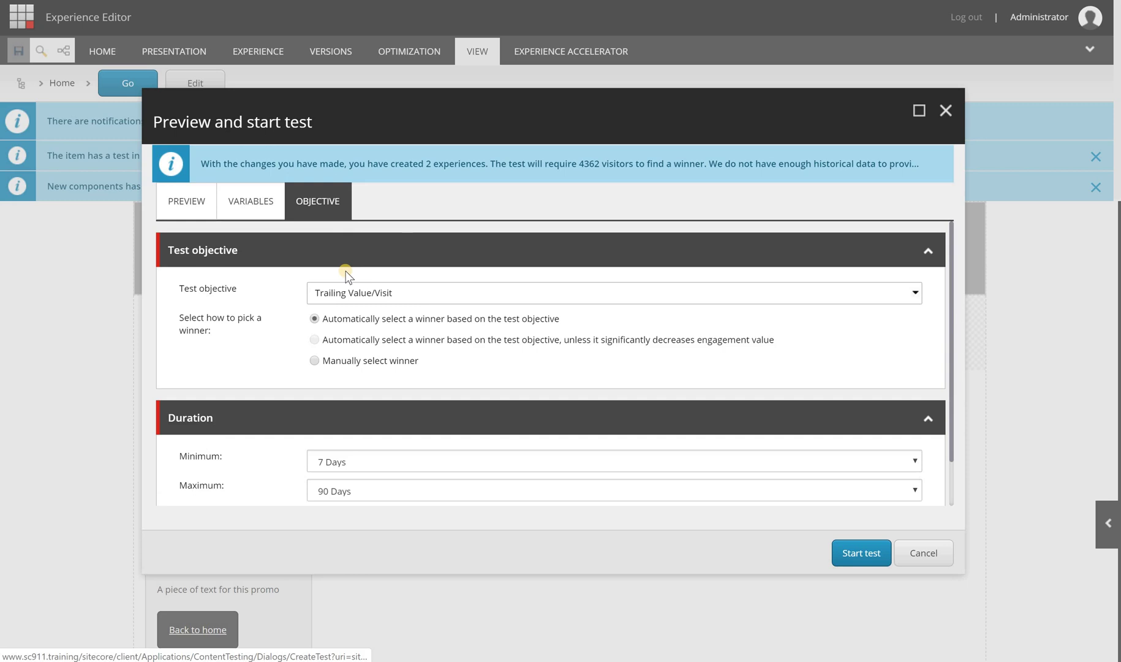
pyautogui.click(425, 295)
pyautogui.scroll(-1, 375, 472)
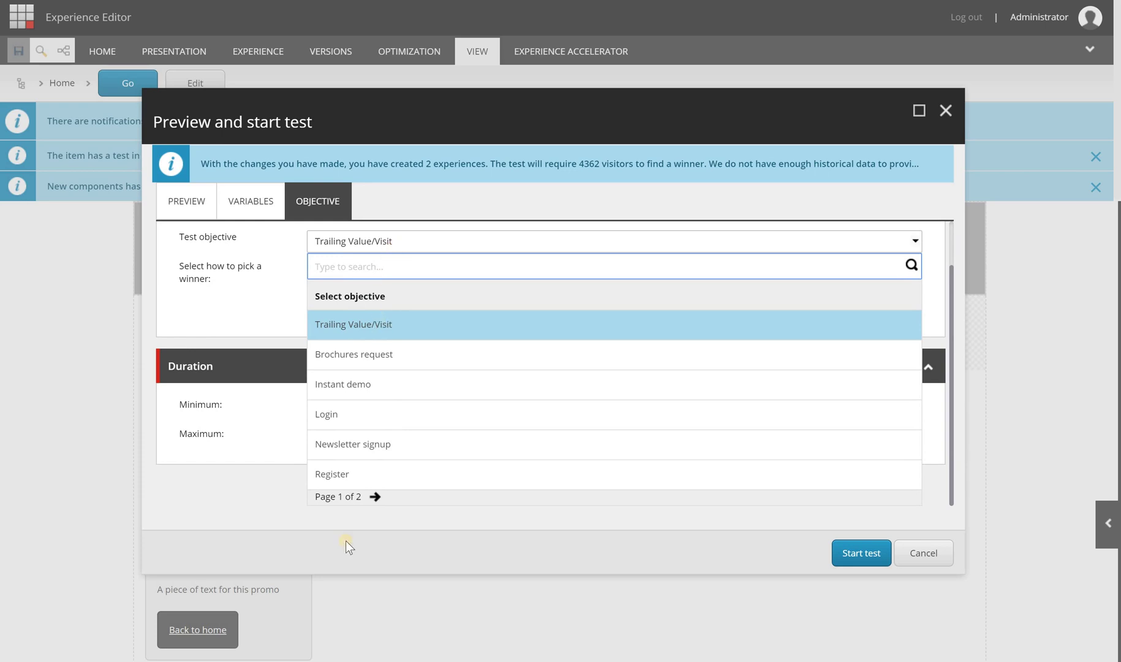
pyautogui.click(377, 497)
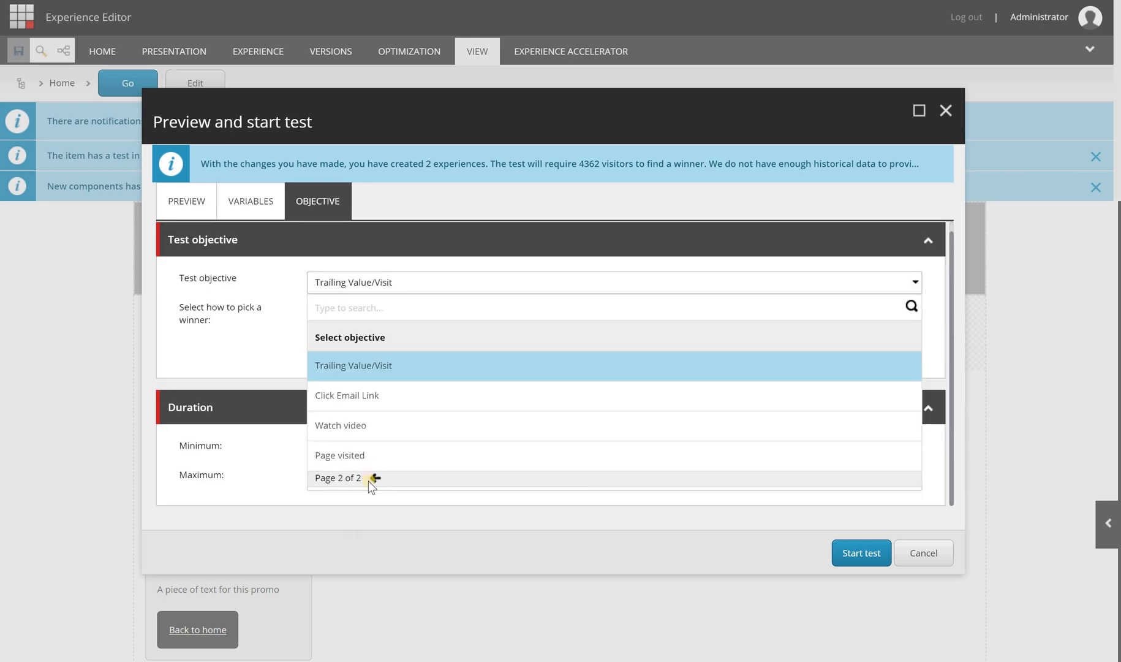
pyautogui.click(374, 279)
pyautogui.click(373, 251)
pyautogui.click(372, 245)
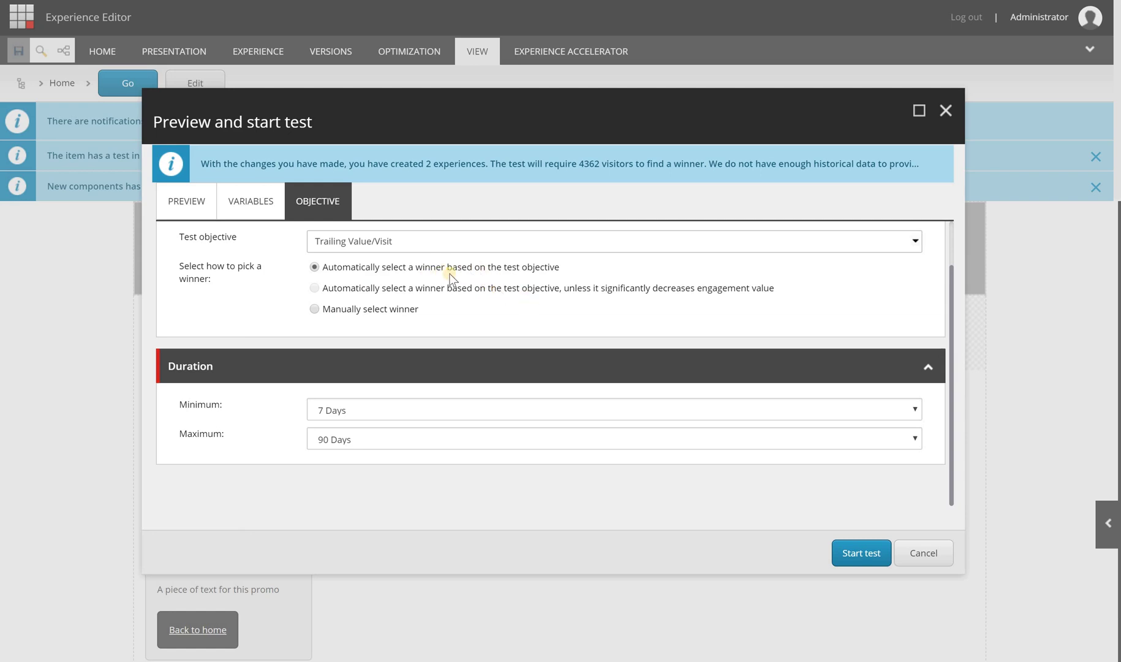
pyautogui.scroll(1, 553, 301)
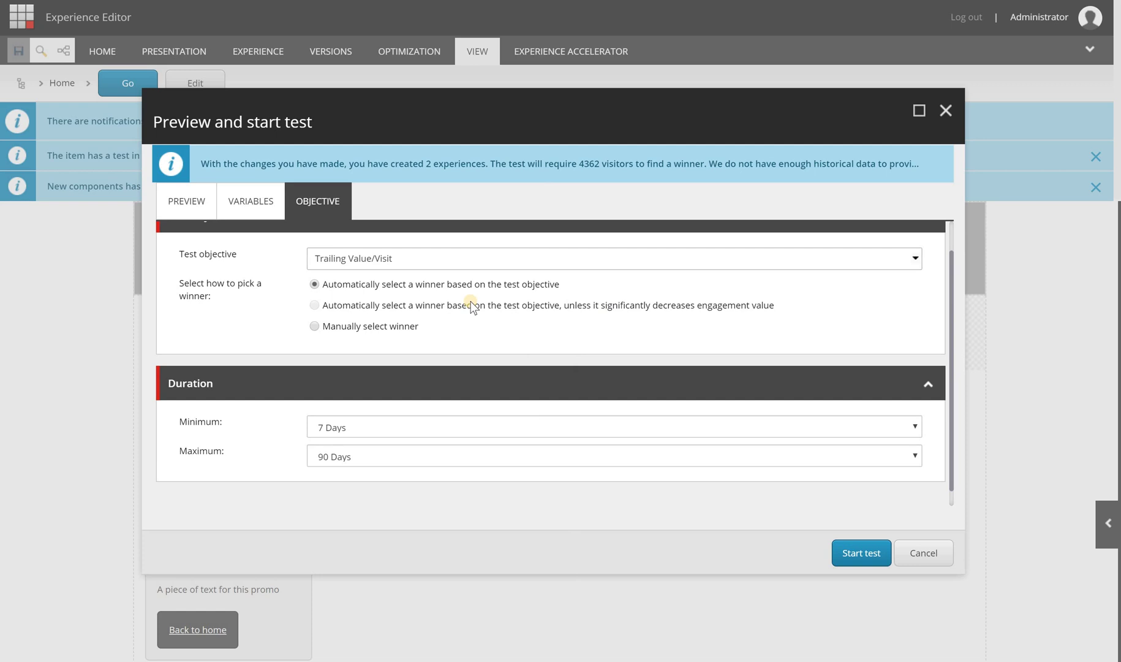
pyautogui.scroll(1, 470, 303)
pyautogui.scroll(-2, 399, 374)
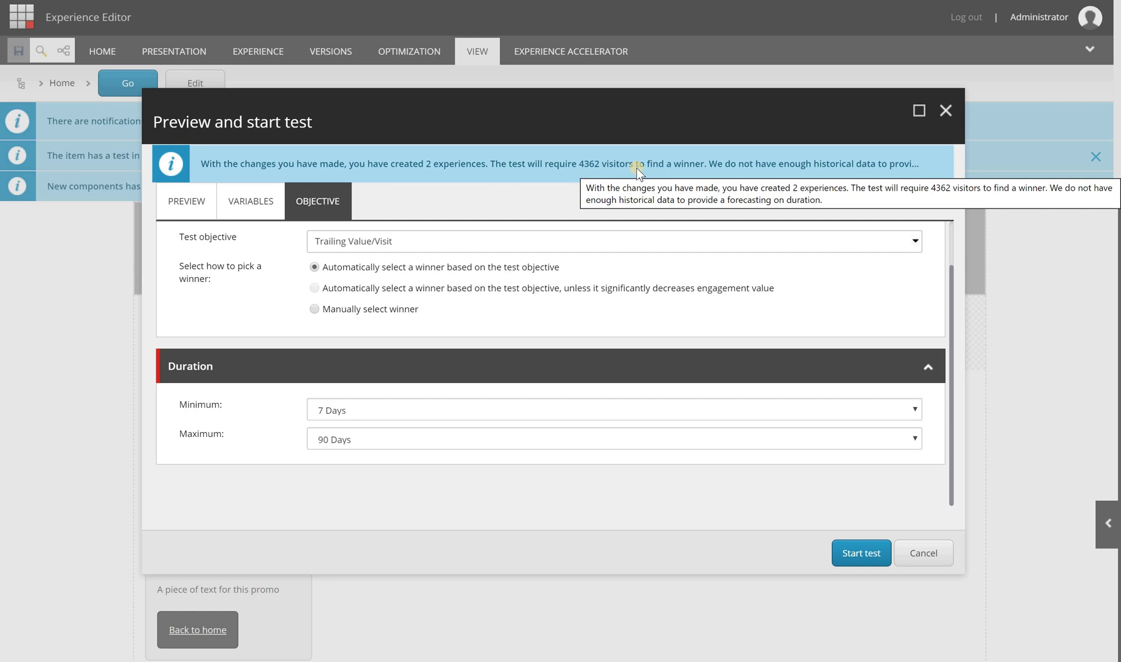
pyautogui.scroll(1, 594, 271)
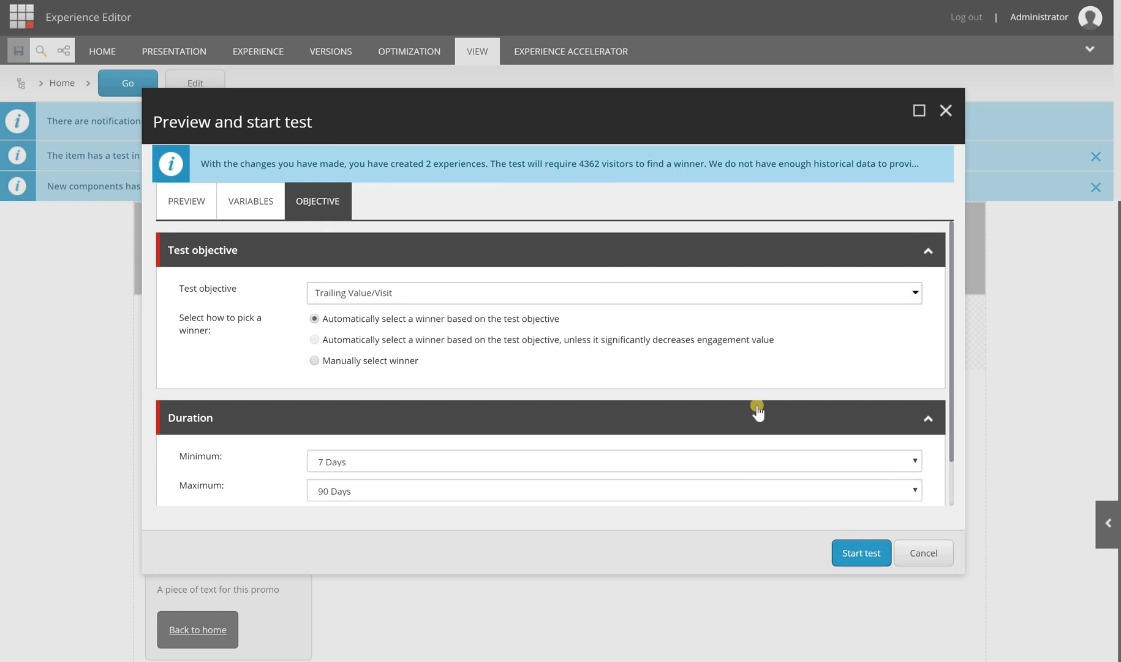
# Launch the Promo content test comparing Original against Variant B.
pyautogui.click(856, 555)
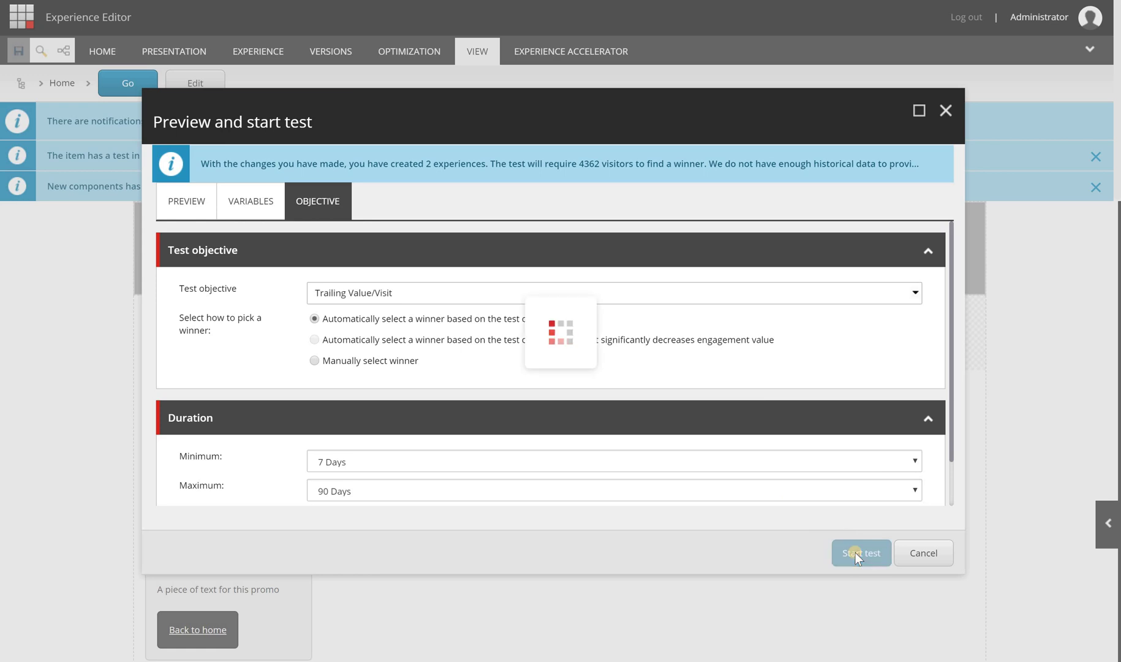